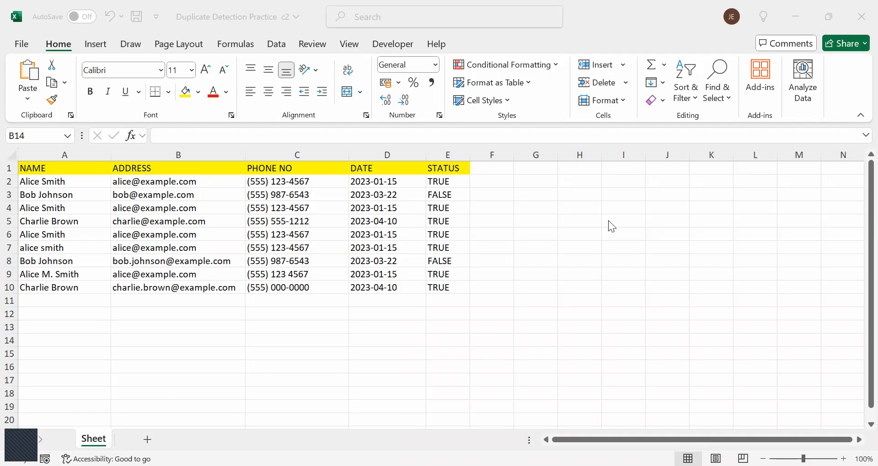
Step: Highlight duplicate values across the table A1:E10 with Light Red Fill with Dark Red Text
click(66, 167)
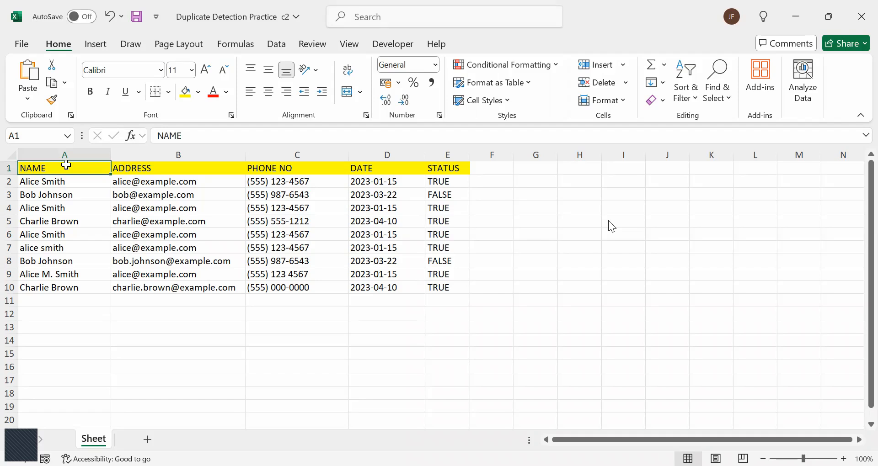
key(ctrl+shift+Right)
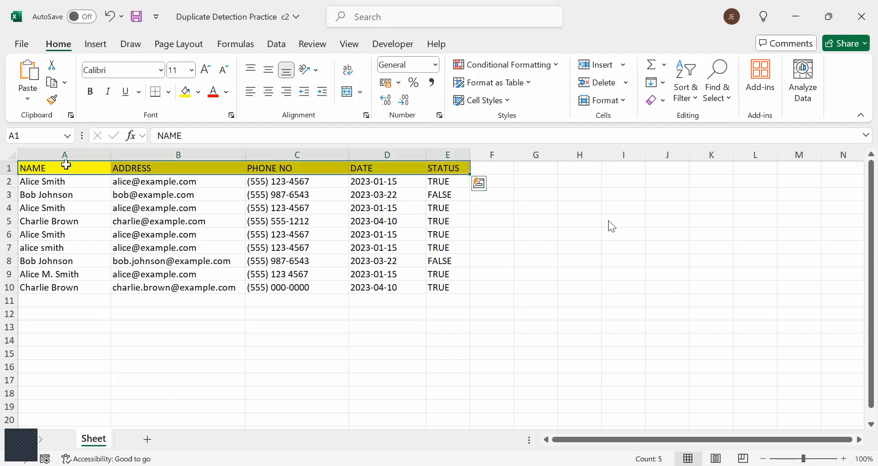
key(ctrl+shift+Down)
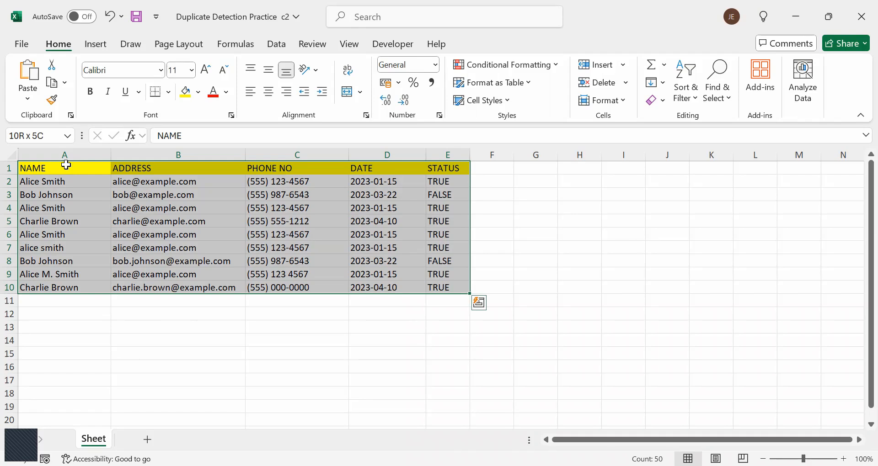
click(552, 68)
mouse_move(533, 88)
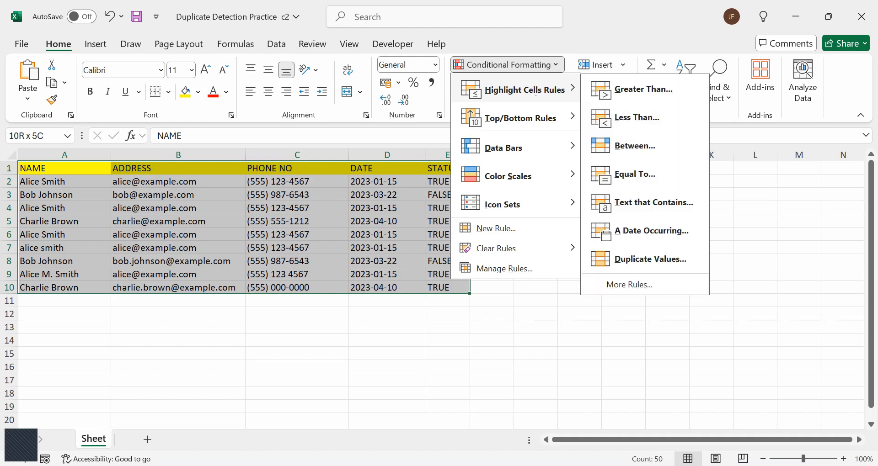
click(635, 261)
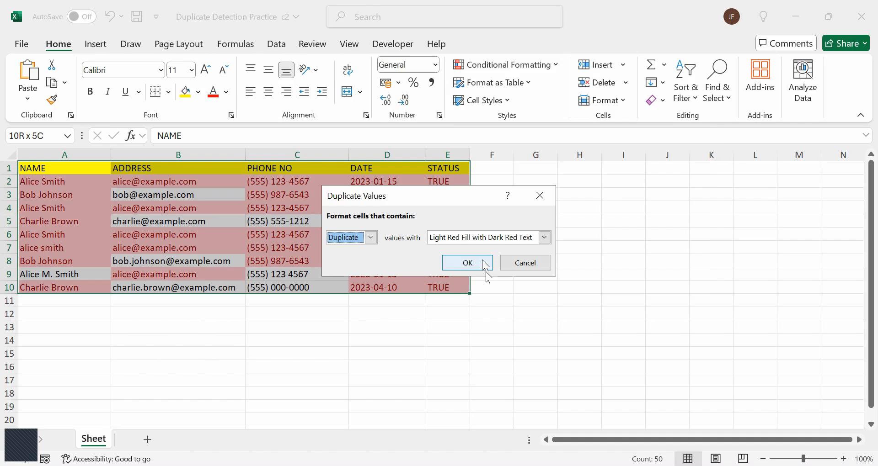
click(529, 283)
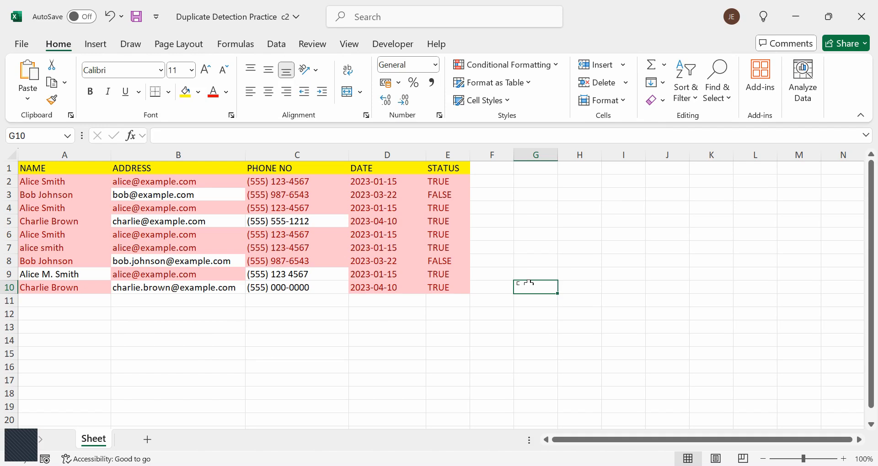
Step: Undo the duplicate-value highlighting on the table and deselect the range
click(114, 25)
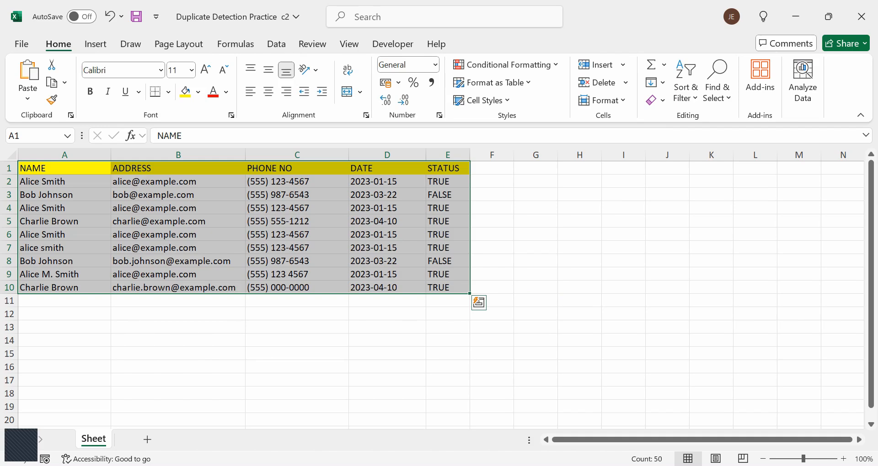
click(297, 406)
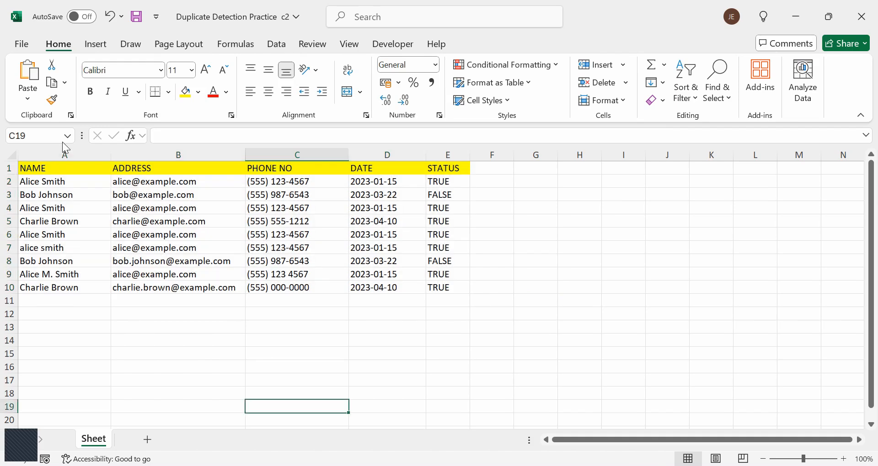
Step: Apply the Duplicate Values conditional formatting rule to A1:E10 with Light Red Fill with Dark Red Text
click(50, 173)
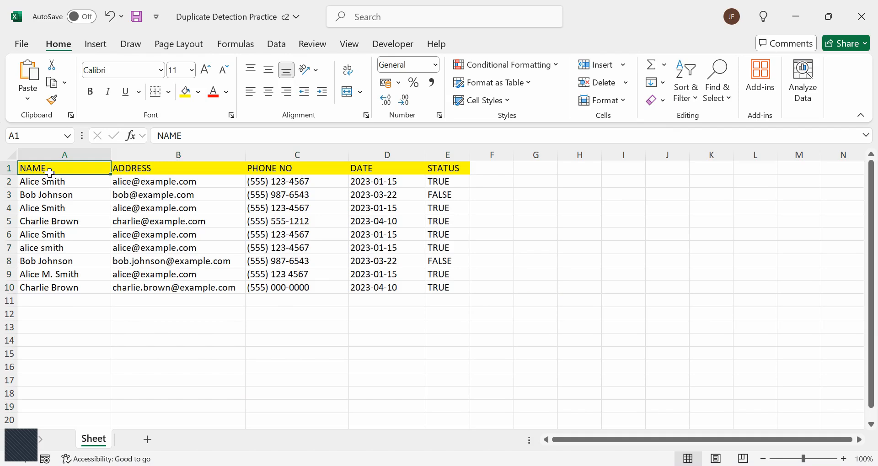
key(ctrl+shift+Right)
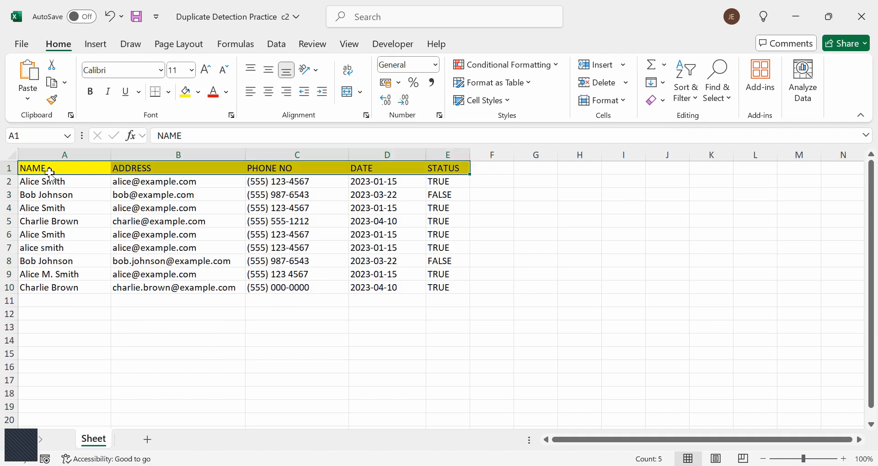
key(ctrl+shift+Down)
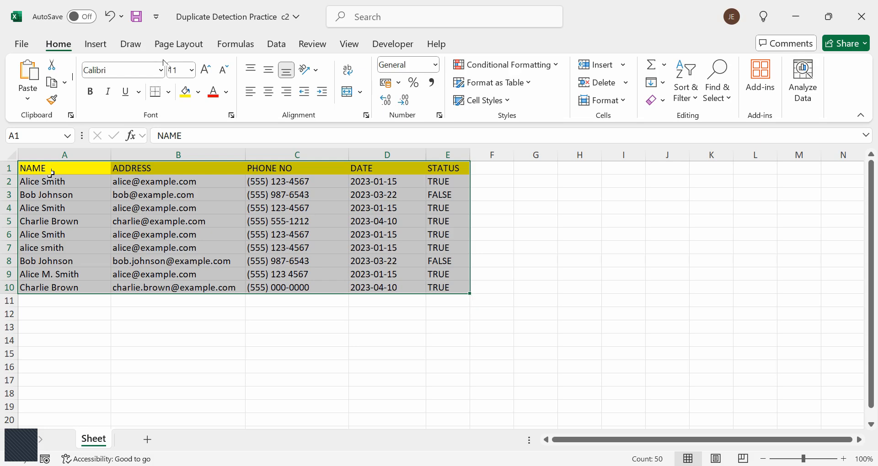
click(554, 70)
mouse_move(561, 103)
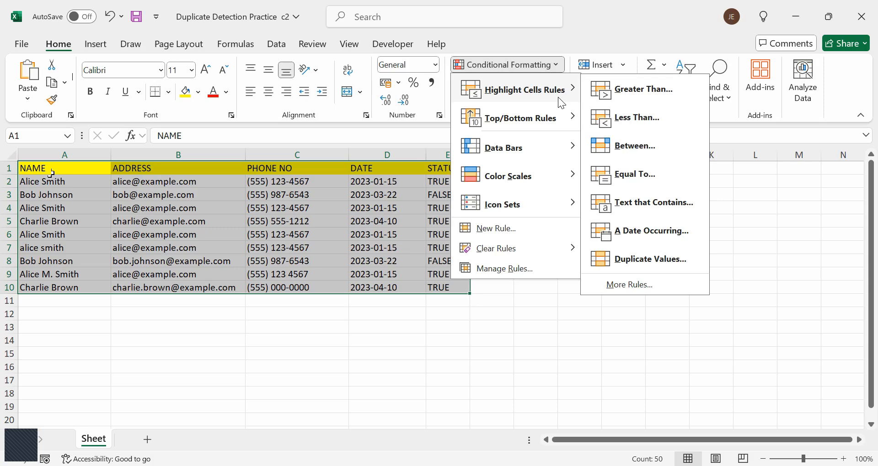
click(649, 260)
key(Return)
click(562, 287)
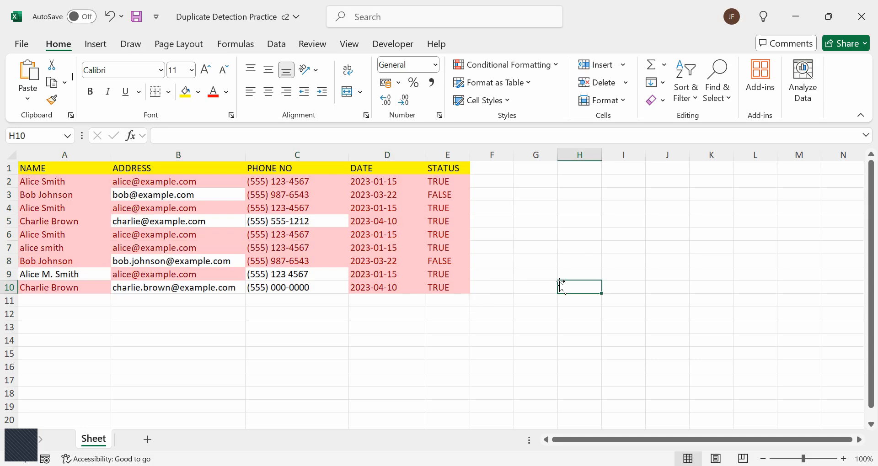
Step: Undo the Duplicate Values conditional formatting and deselect the table
click(115, 17)
click(195, 361)
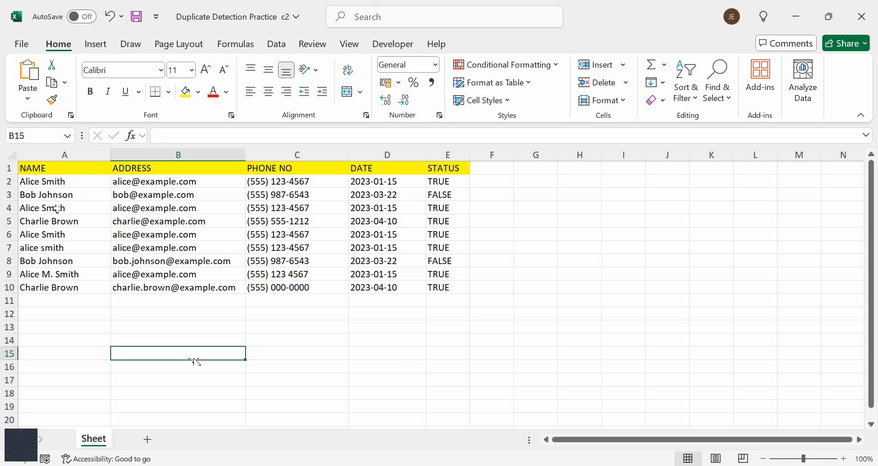
Step: Mark the repeated name manually by filling cell A3 with green and cell A8 with dark blue
click(58, 166)
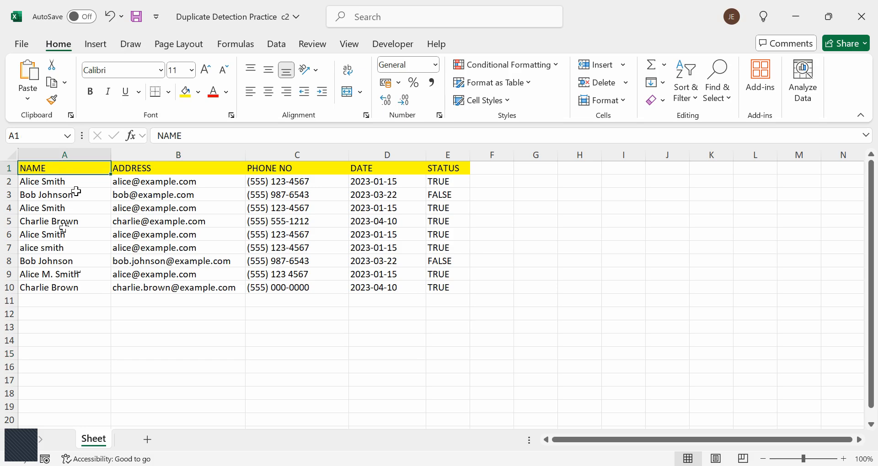
click(55, 197)
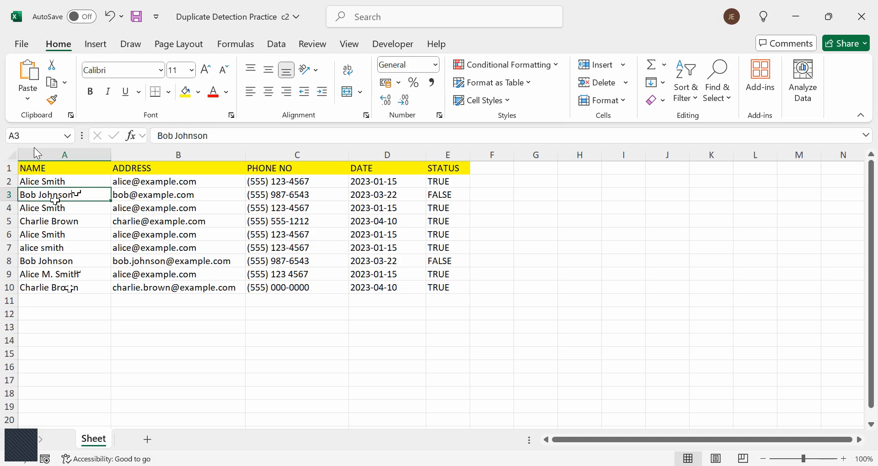
click(64, 261)
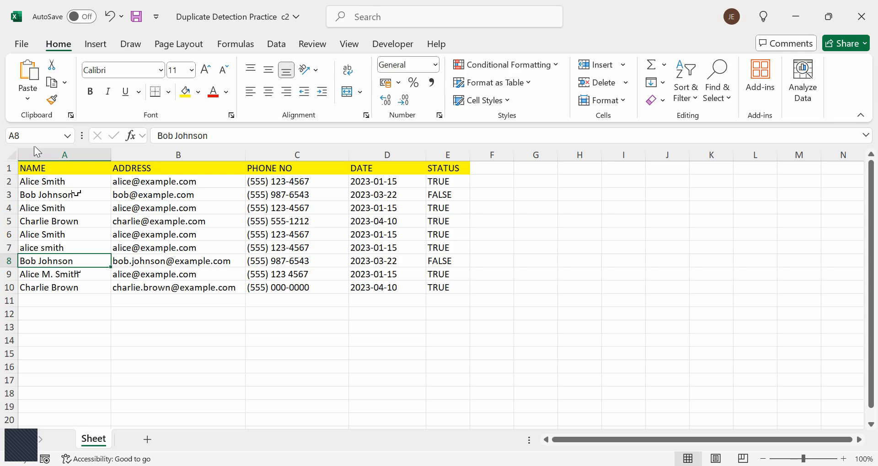
click(49, 194)
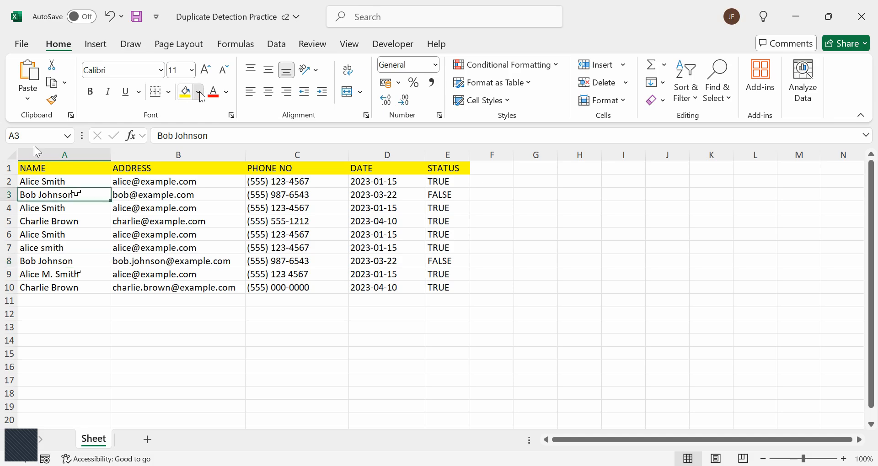
click(201, 97)
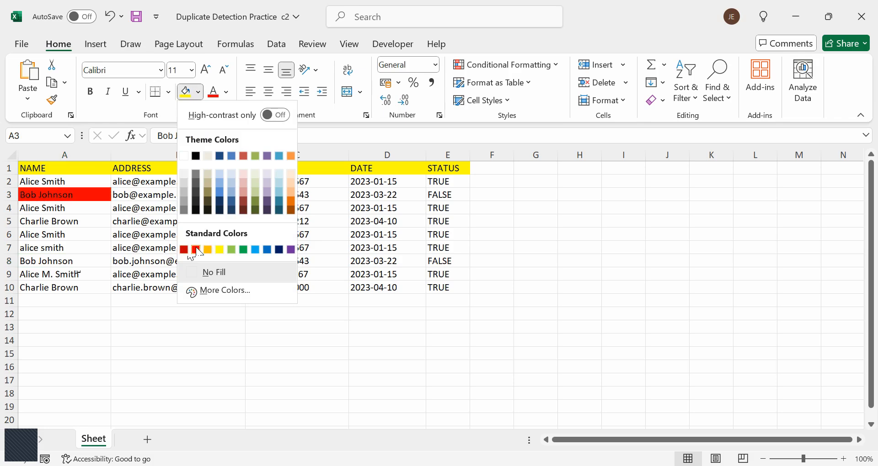
click(243, 250)
click(75, 263)
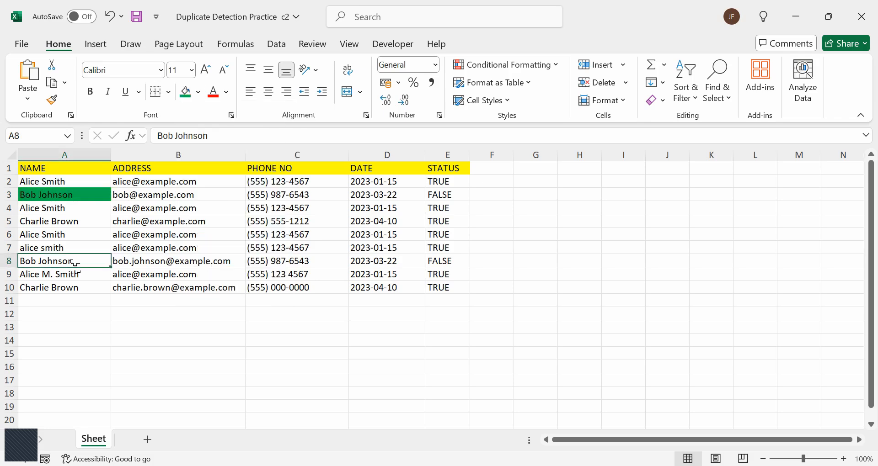
click(198, 93)
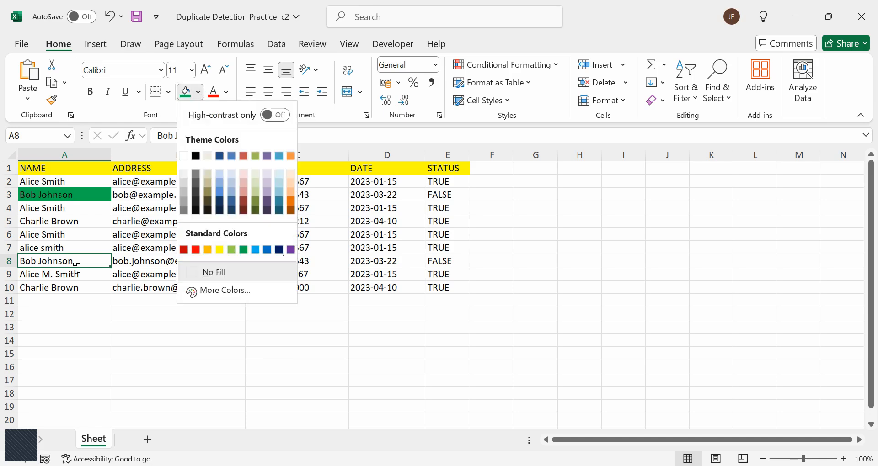
click(279, 250)
click(247, 314)
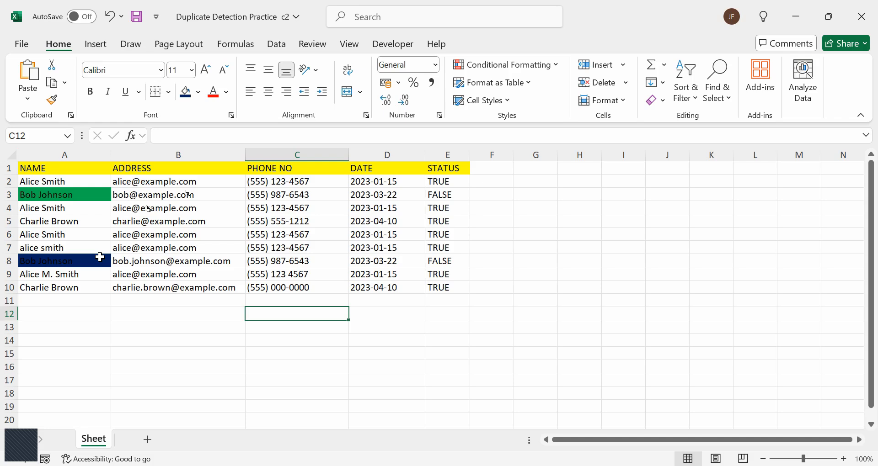
Step: Undo the manual fill colors in cells A8 and A3
click(70, 167)
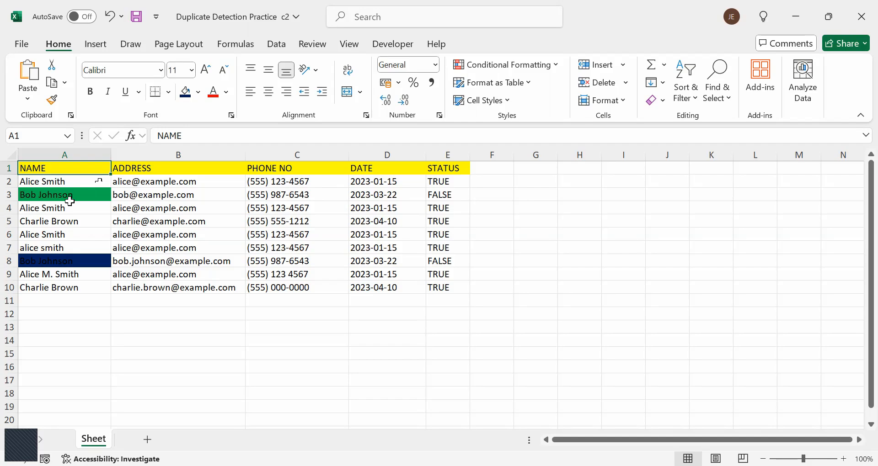
click(109, 16)
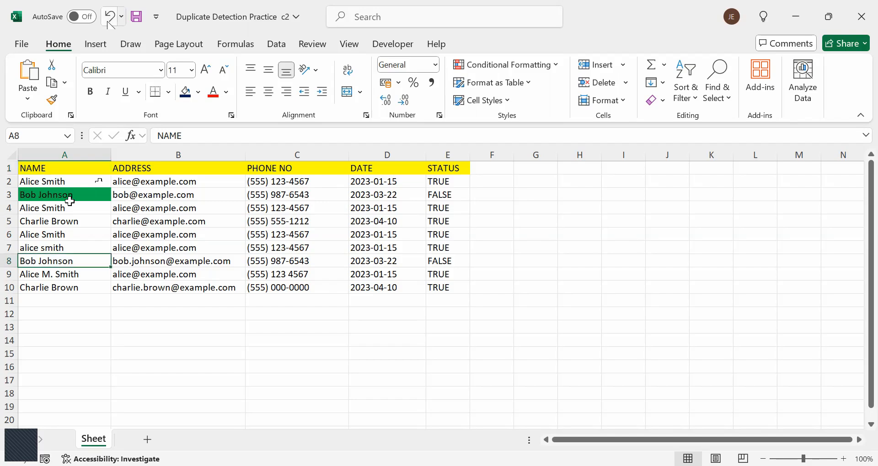
click(109, 21)
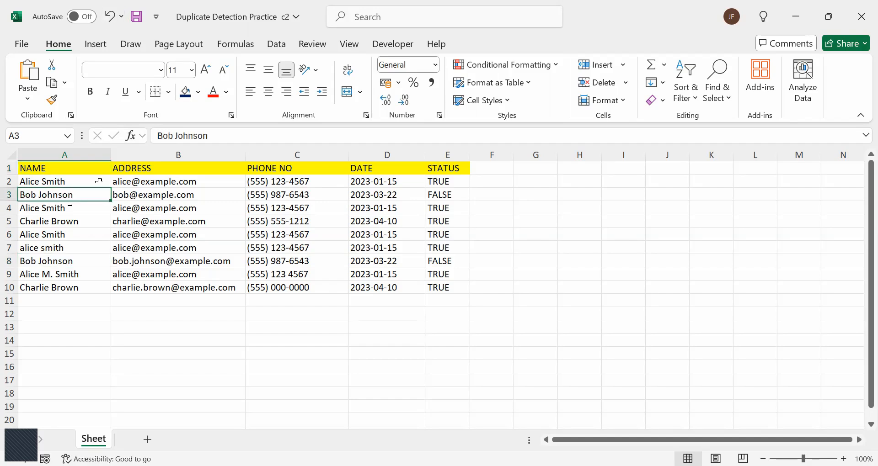
click(162, 391)
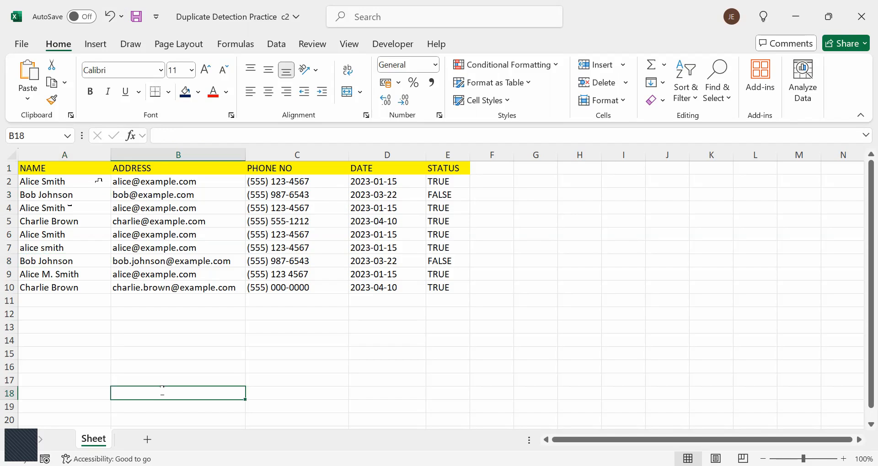
Step: Highlight the duplicate values in the whole table A1:E10 using Light Red Fill with Dark Red Text
click(70, 173)
key(ctrl+a)
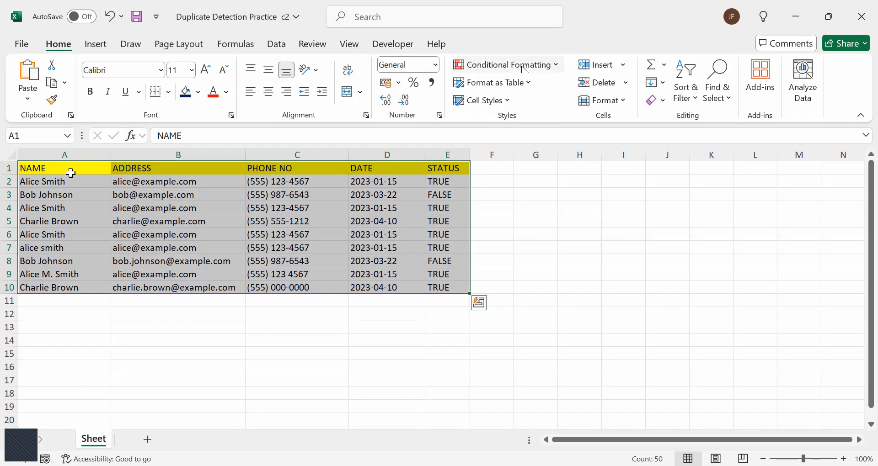
click(505, 64)
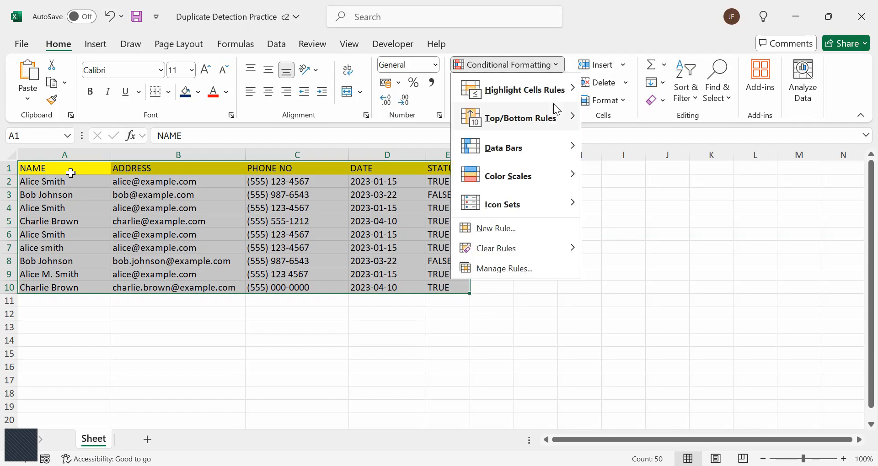
mouse_move(554, 97)
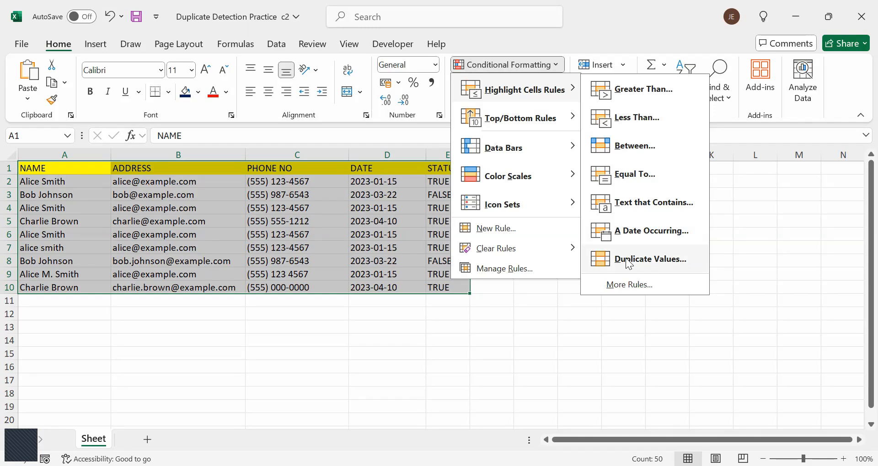
click(628, 259)
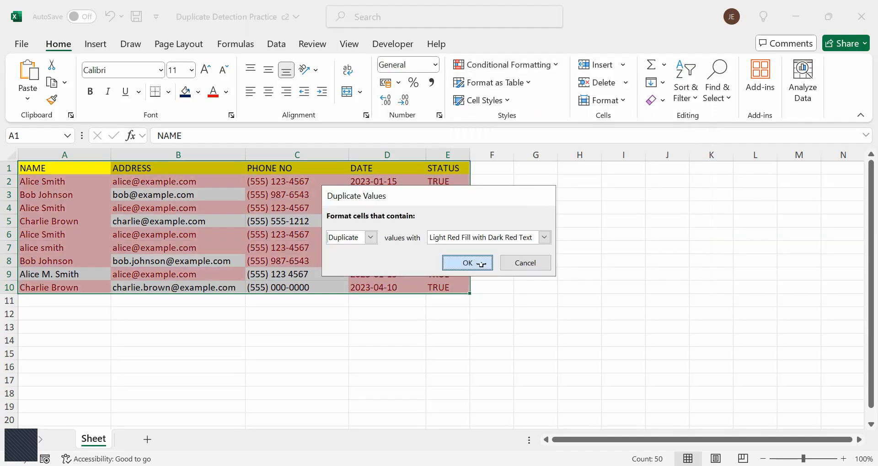
click(476, 262)
click(471, 389)
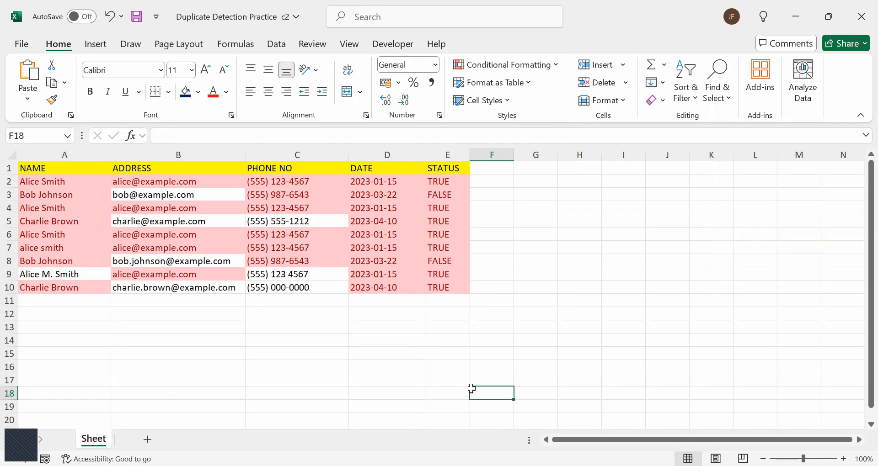
Step: Try to run Remove Duplicates with the empty cell F18 outside the table selected
click(288, 46)
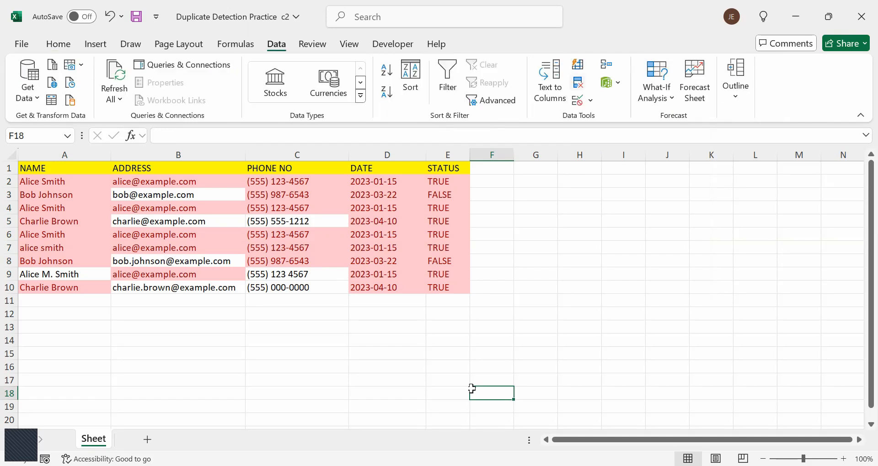
click(577, 86)
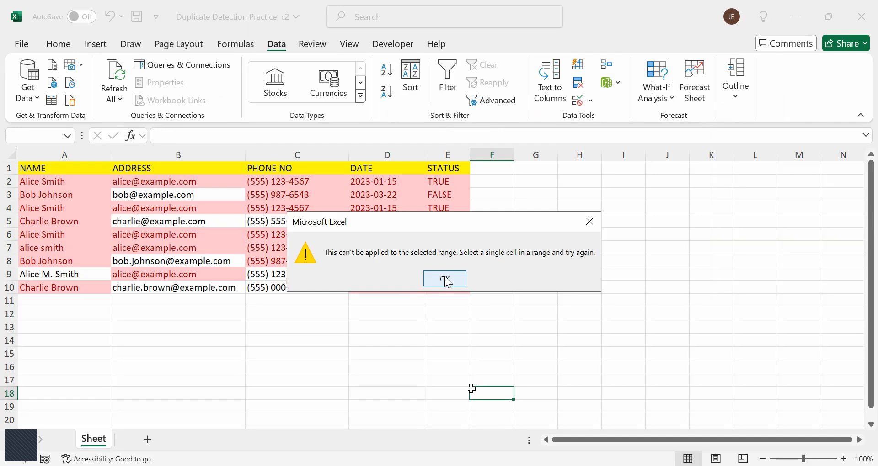
click(445, 279)
Step: Remove duplicate rows from A1:E10, treating the first row as headers and comparing all five columns from NAME to STATUS
click(67, 183)
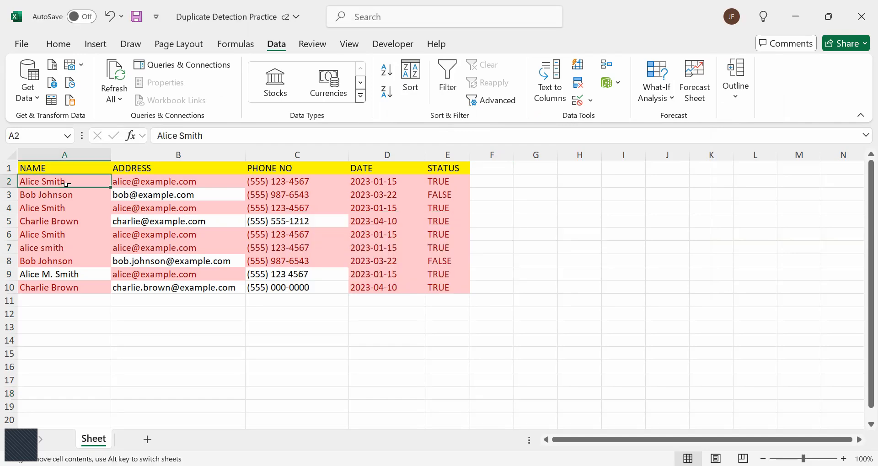
click(60, 168)
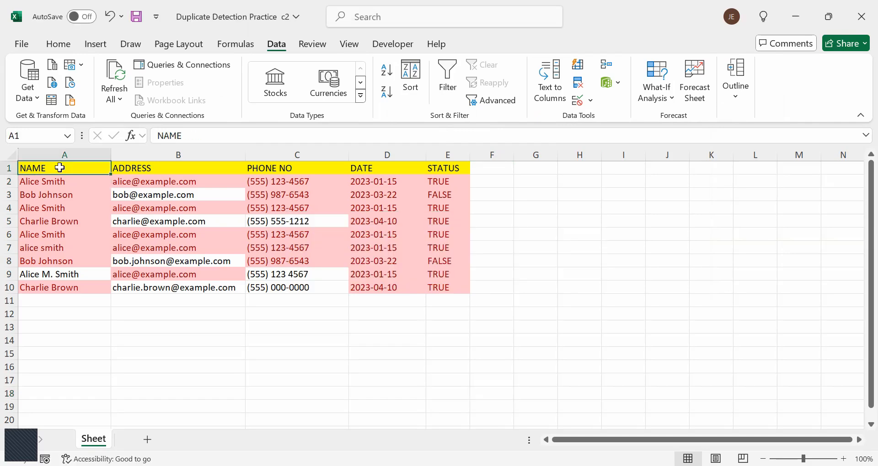
key(ctrl+a)
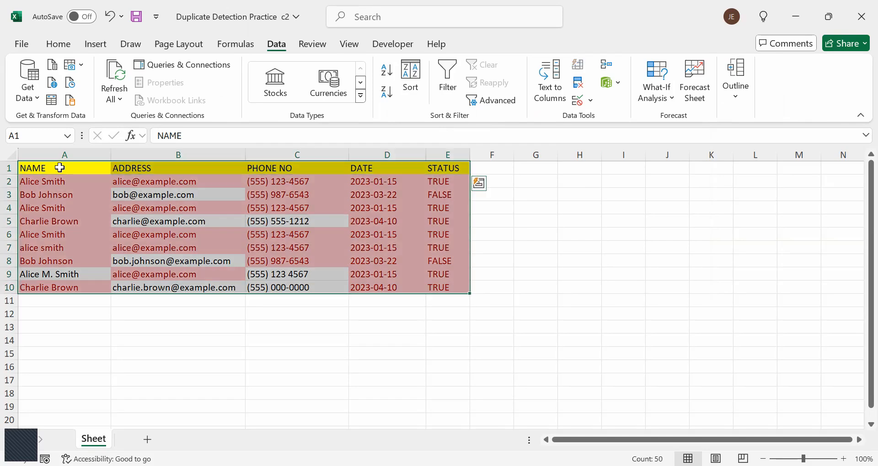
click(576, 86)
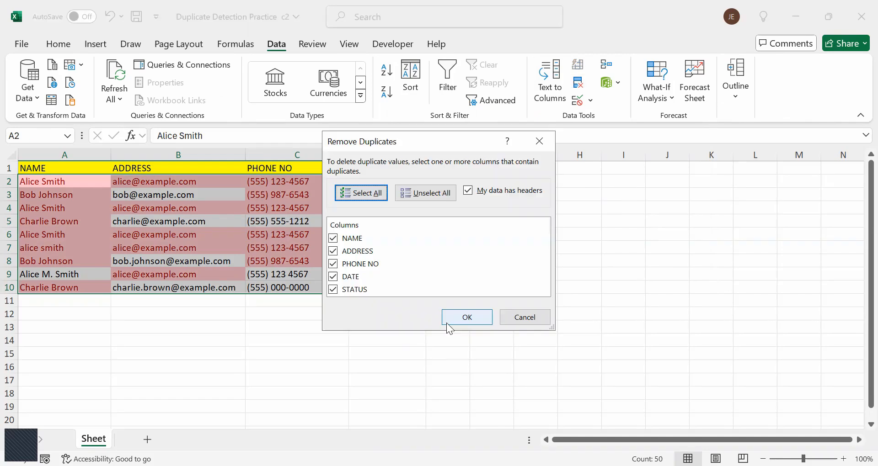
click(449, 323)
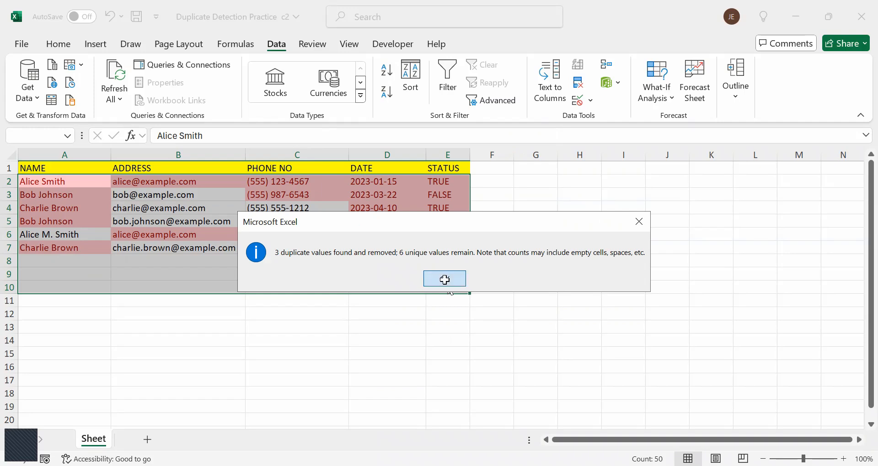
click(445, 279)
click(476, 314)
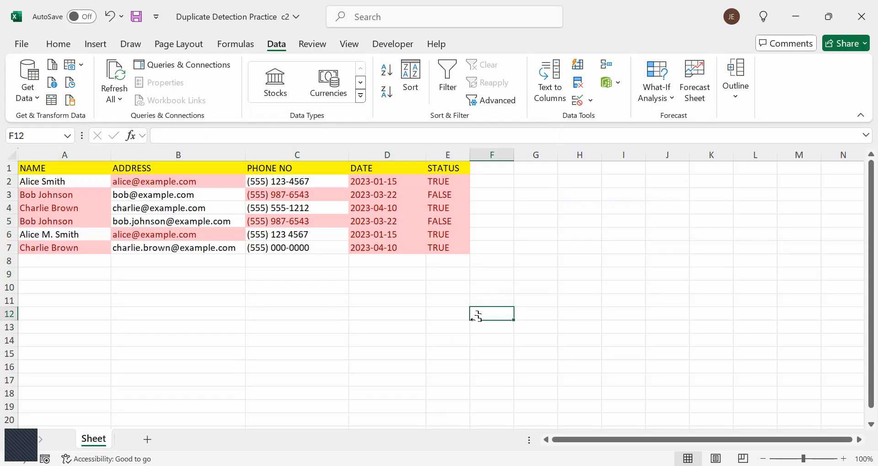